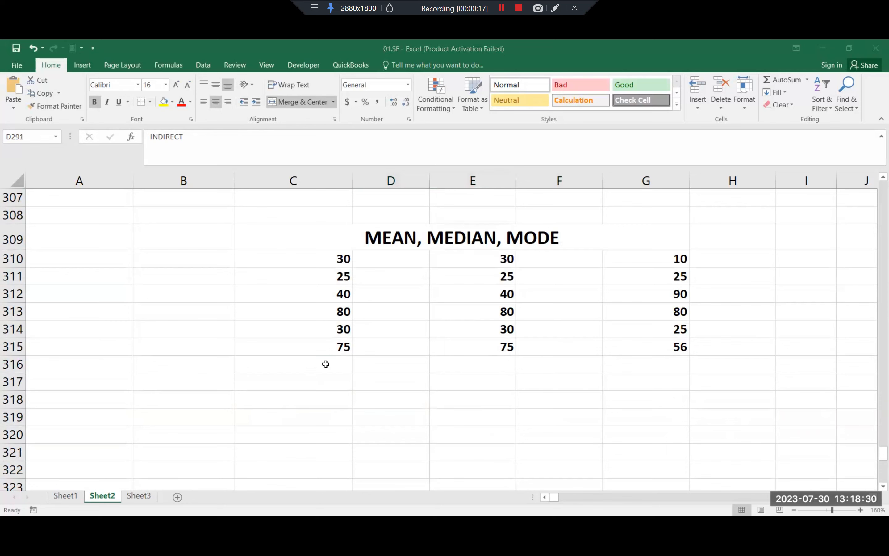
- Calculate the mean of C310:C315 in cell C316 with the AVERAGE function
{"action": "left_click", "coordinate": [325, 365]}
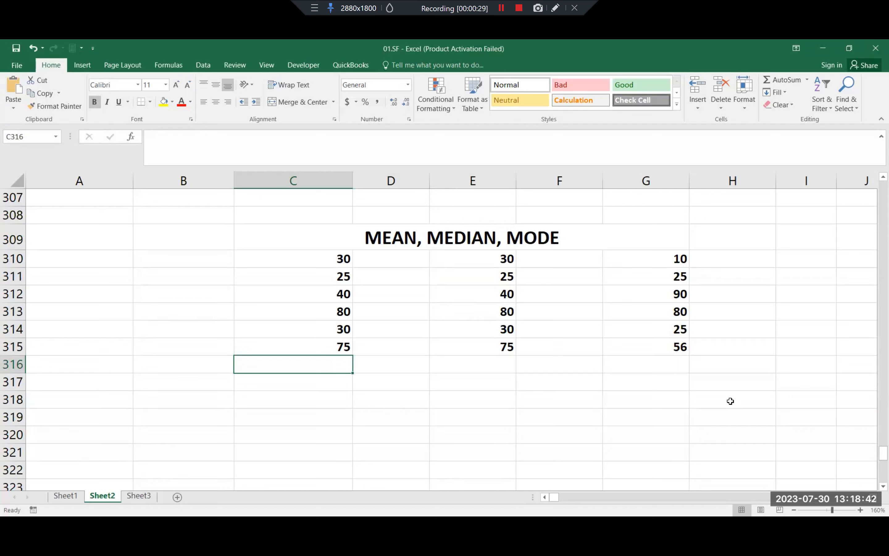
{"action": "type", "text": "="}
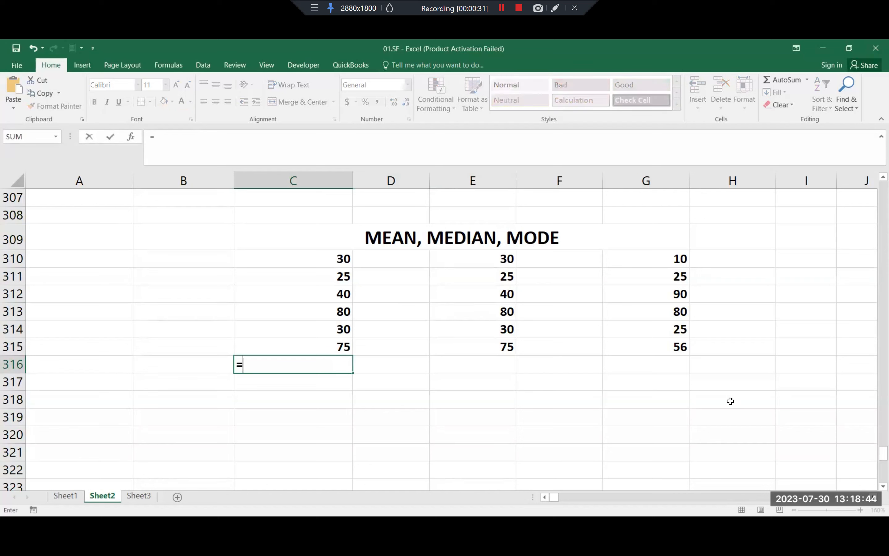
{"action": "type", "text": "AVERAGE("}
{"action": "left_click", "coordinate": [336, 257]}
{"action": "left_click_drag", "start_coordinate": [337, 299], "coordinate": [340, 342]}
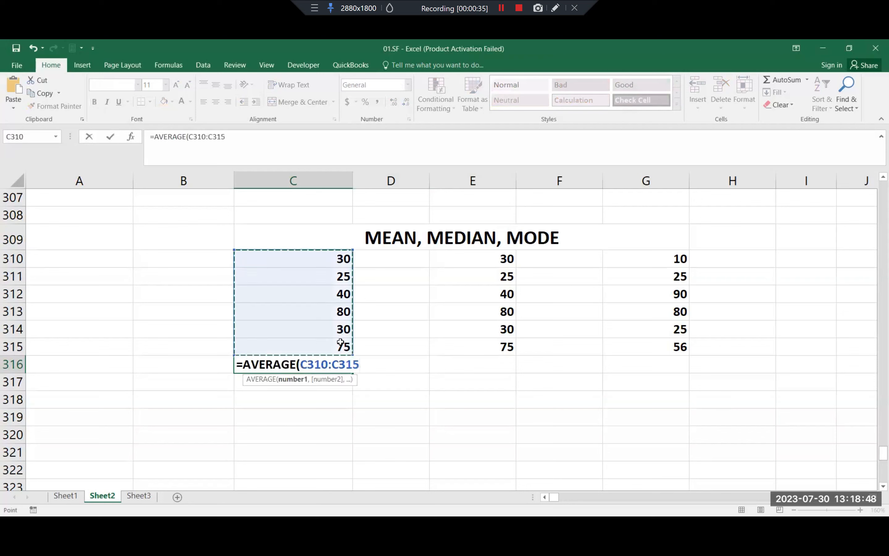
{"action": "type", "text": ")"}
{"action": "key", "text": "Return"}
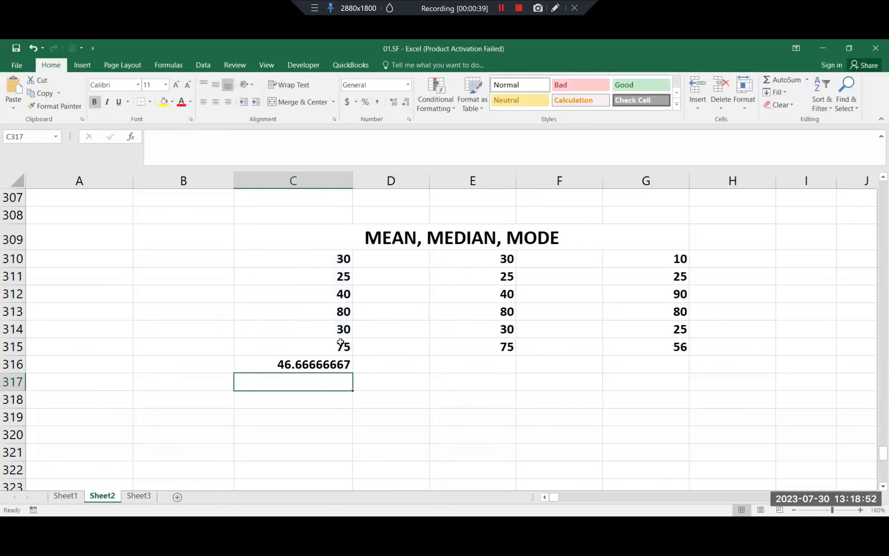
- Calculate the median of E310:E315 in cell E316 with the MEDIAN function
{"action": "key", "text": "Right"}
{"action": "key", "text": "Up"}
{"action": "key", "text": "Right"}
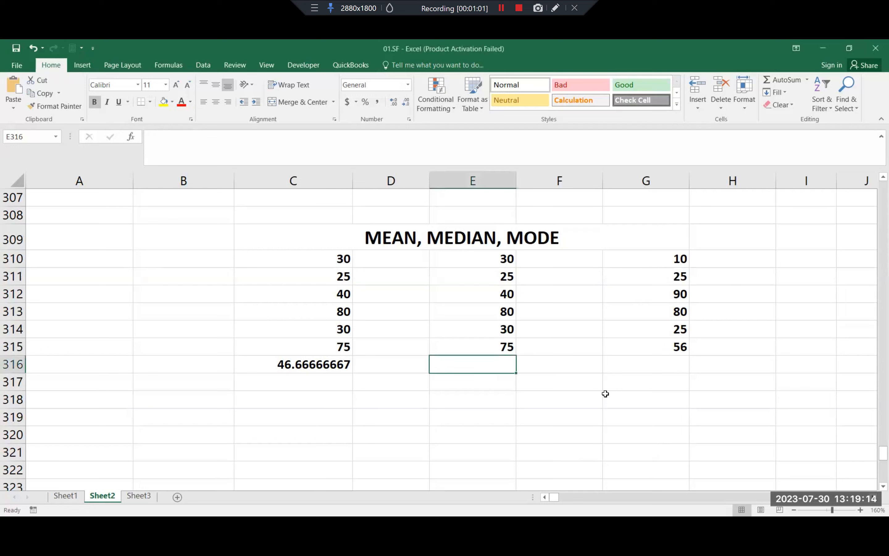
{"action": "type", "text": "="}
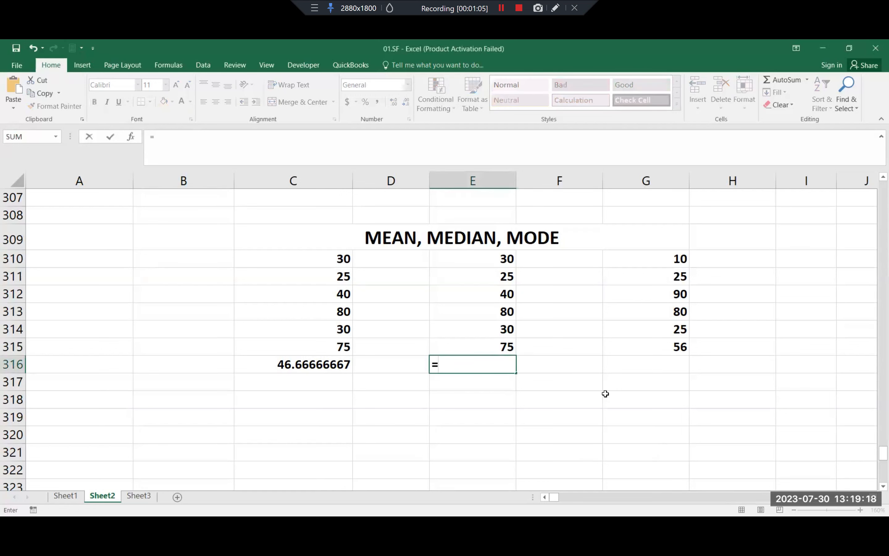
{"action": "type", "text": "MEDIAN"}
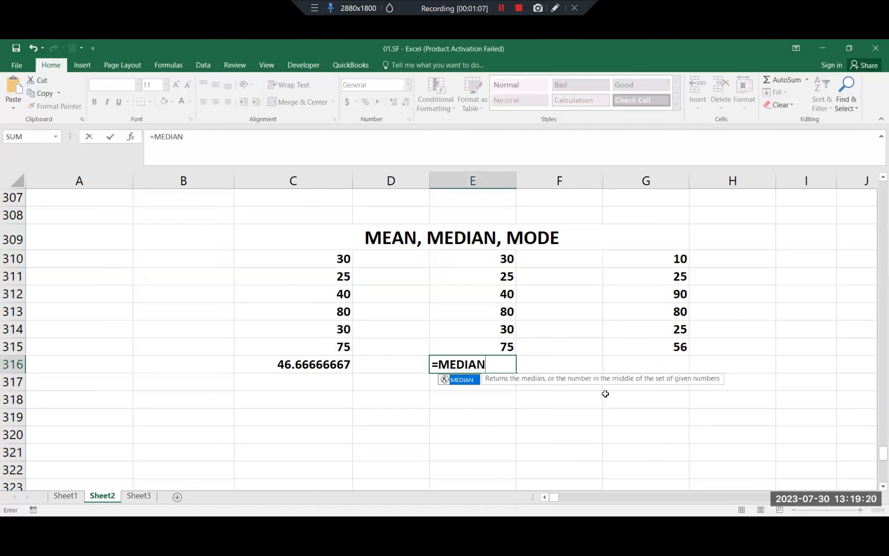
{"action": "type", "text": "("}
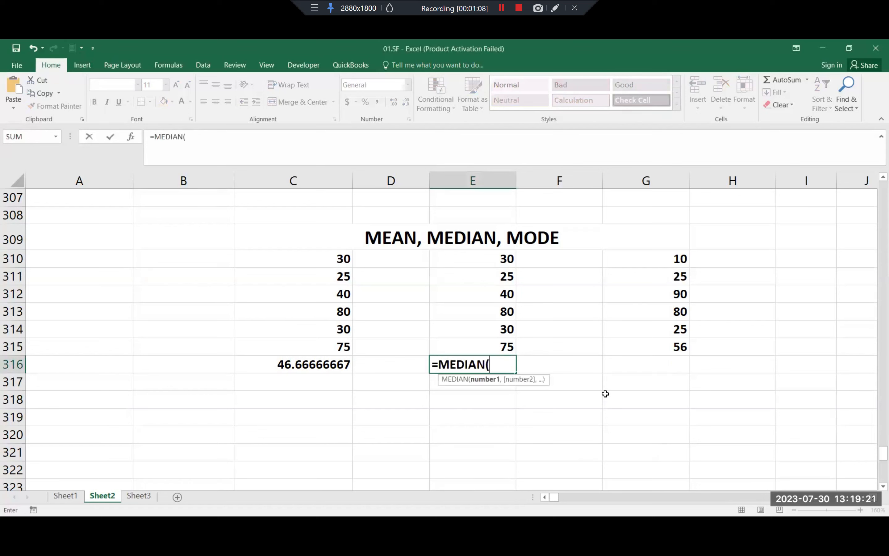
{"action": "left_click", "coordinate": [471, 259]}
{"action": "left_click", "coordinate": [475, 345], "text": "shift"}
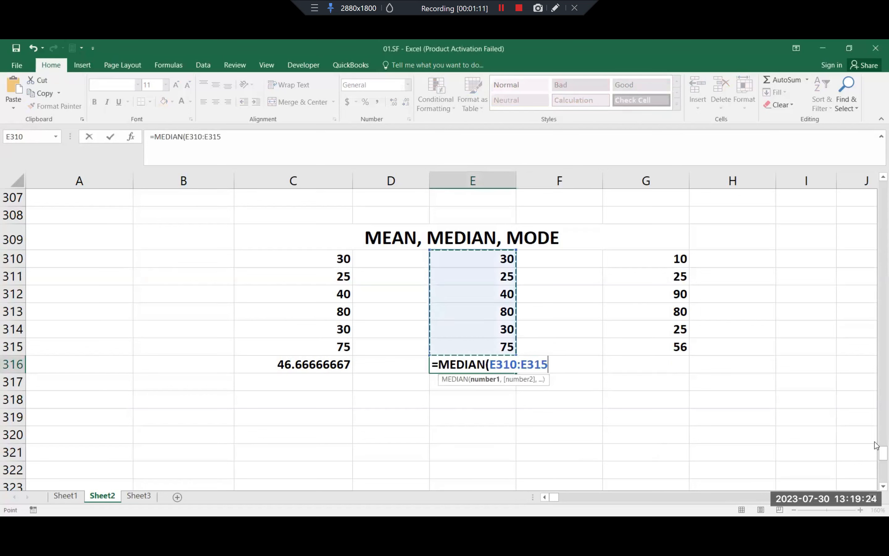
{"action": "type", "text": ")"}
{"action": "key", "text": "Return"}
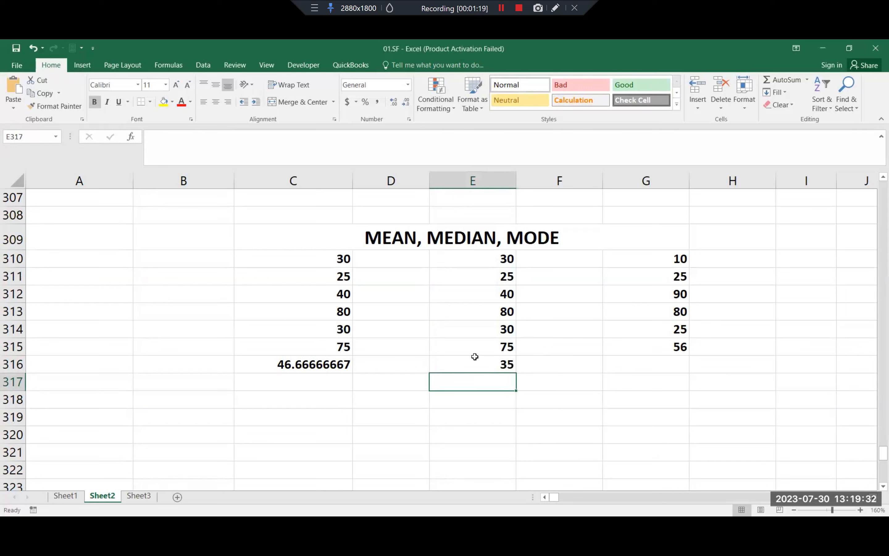
- Calculate the mode of G310:G315 in cell G316, using the MODE function rather than MODE.MULT
{"action": "left_click", "coordinate": [656, 360]}
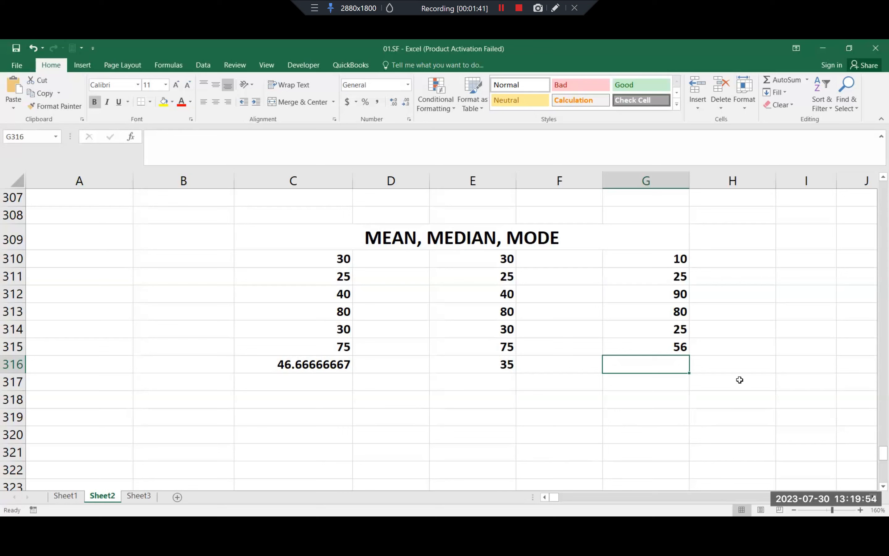
{"action": "type", "text": "="}
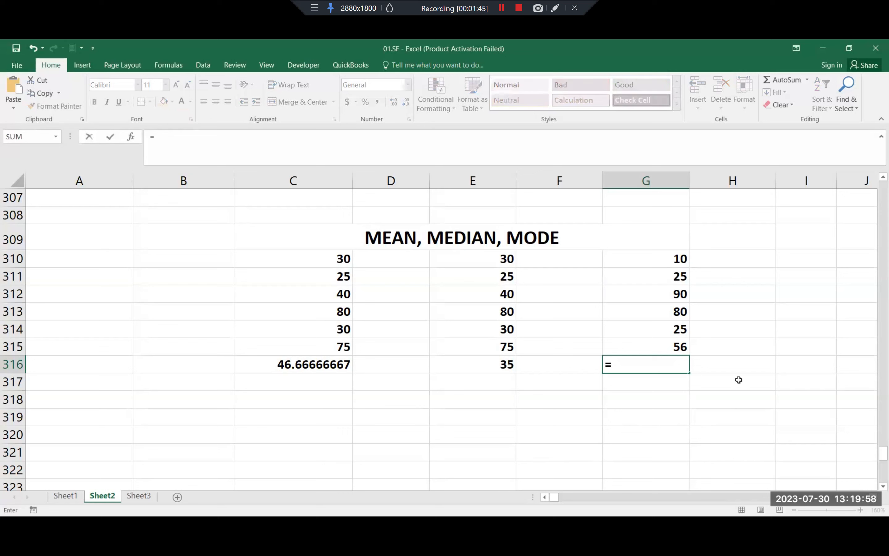
{"action": "type", "text": "MODE.MULT("}
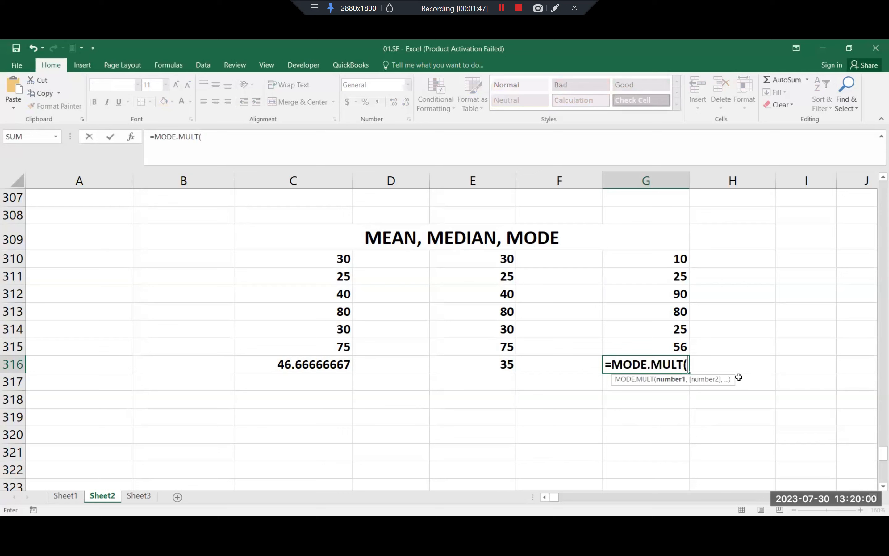
{"action": "key", "text": "BackSpace"}
{"action": "key", "text": "BackSpace"}
{"action": "key", "text": "BackSpace"}
{"action": "key", "text": "BackSpace"}
{"action": "key", "text": "BackSpace"}
{"action": "key", "text": "BackSpace"}
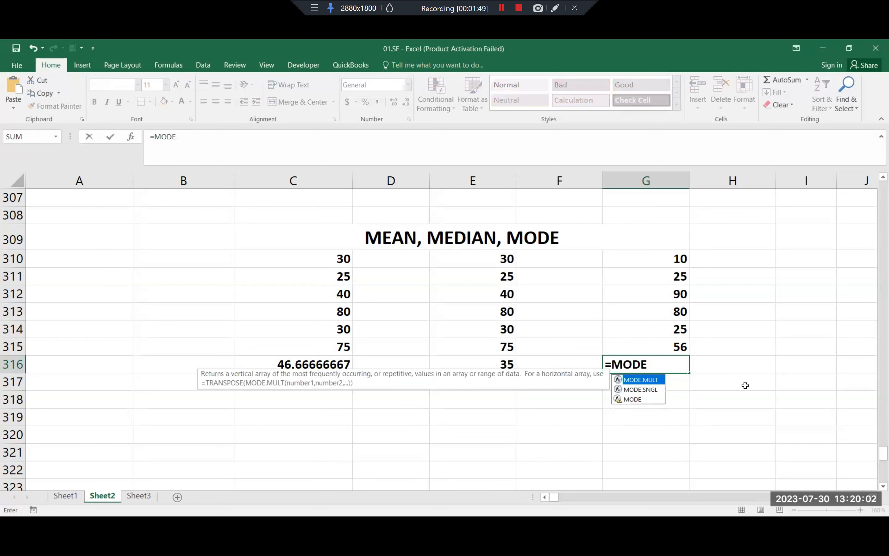
{"action": "type", "text": "("}
{"action": "left_click_drag", "start_coordinate": [664, 259], "coordinate": [661, 346]}
{"action": "type", "text": ")"}
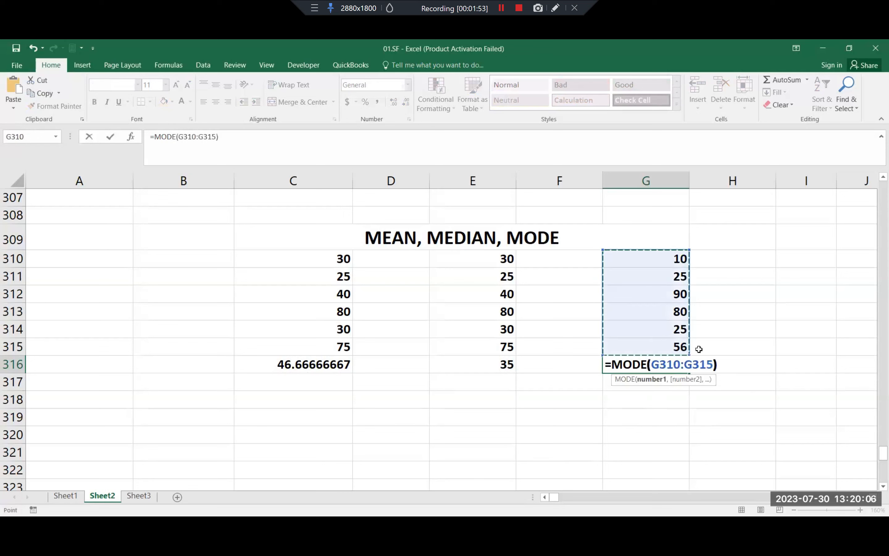
{"action": "key", "text": "Return"}
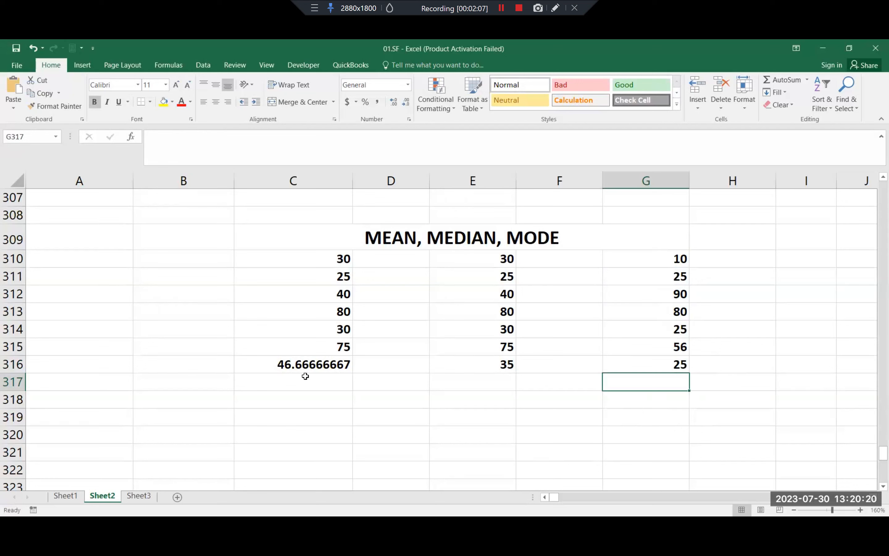
- Review the AVERAGE, MEDIAN and MODE formulas in row 316 and the ranges they reference
{"action": "double_click", "coordinate": [317, 365]}
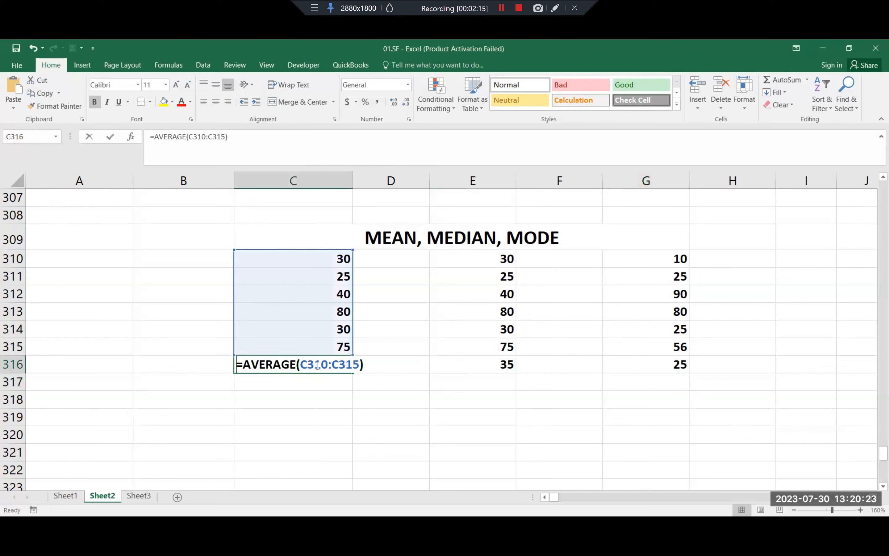
{"action": "left_click", "coordinate": [317, 365]}
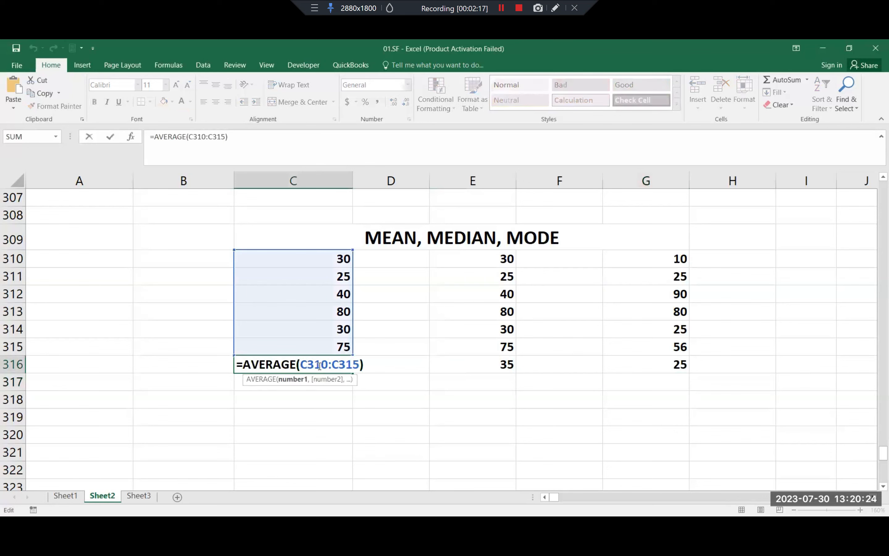
{"action": "double_click", "coordinate": [503, 364]}
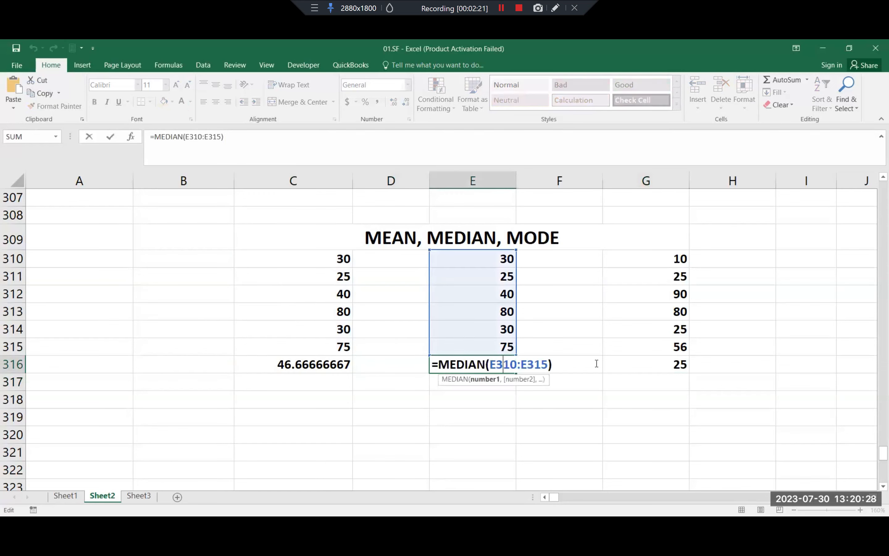
{"action": "left_click", "coordinate": [570, 367]}
{"action": "left_click", "coordinate": [677, 364]}
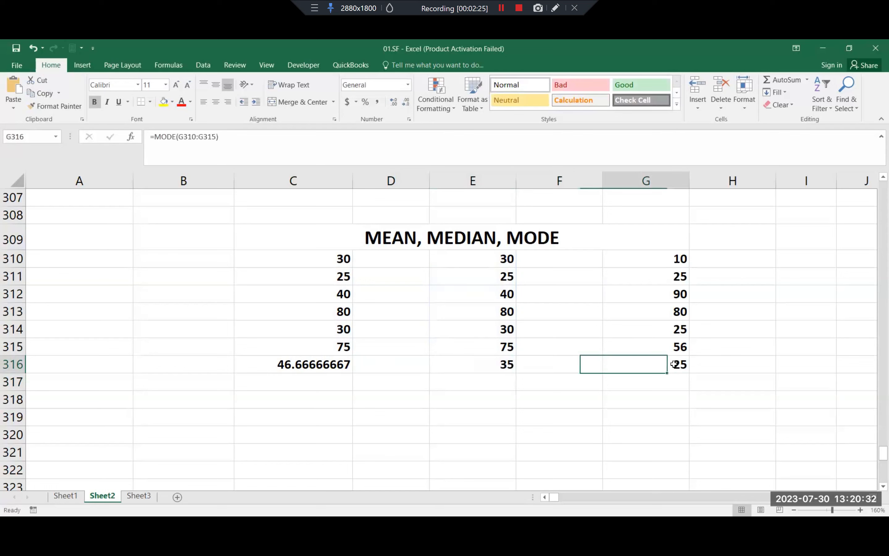
{"action": "double_click", "coordinate": [662, 367]}
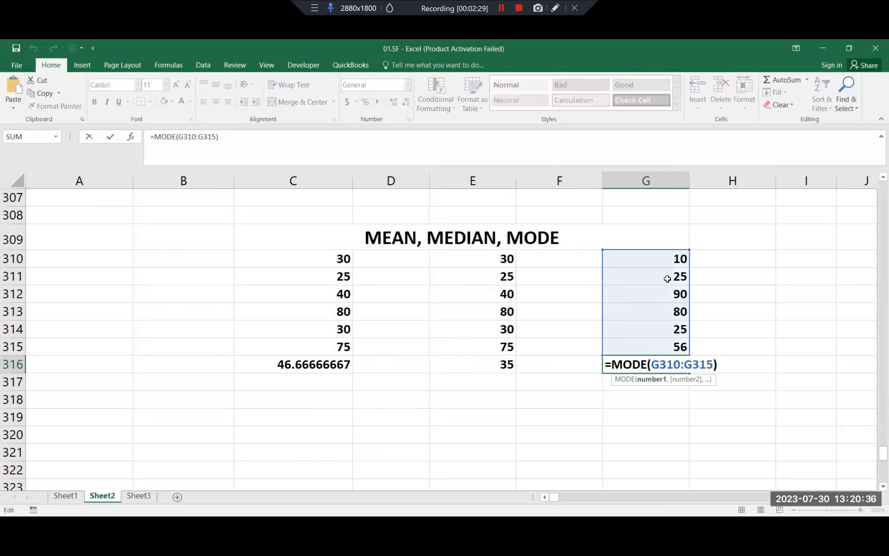
{"action": "key", "text": "Tab"}
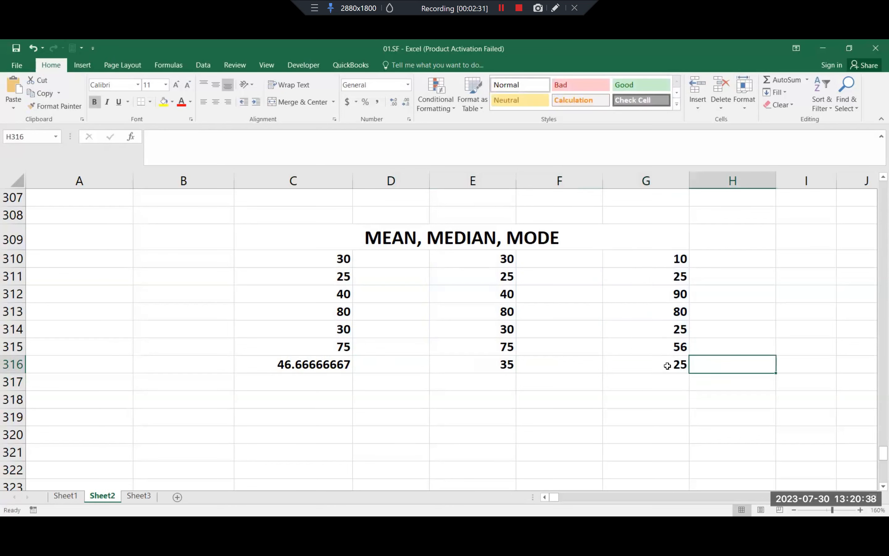
{"action": "left_click", "coordinate": [453, 364]}
{"action": "double_click", "coordinate": [454, 364]}
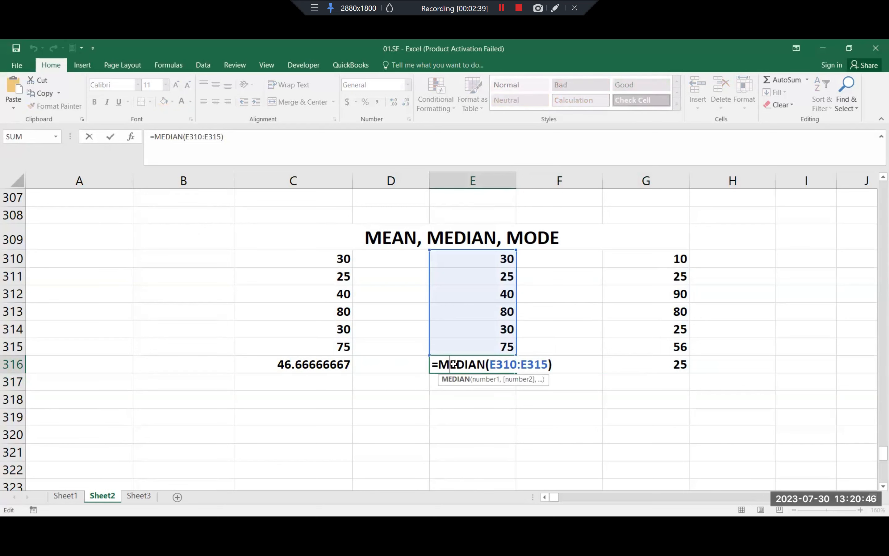
{"action": "key", "text": "Tab"}
- List the median column's numbers in ascending order in E318:E323: 25, 30, 30, 40, 75, 80
{"action": "scroll", "coordinate": [475, 387], "scroll_direction": "down", "scroll_amount": 1}
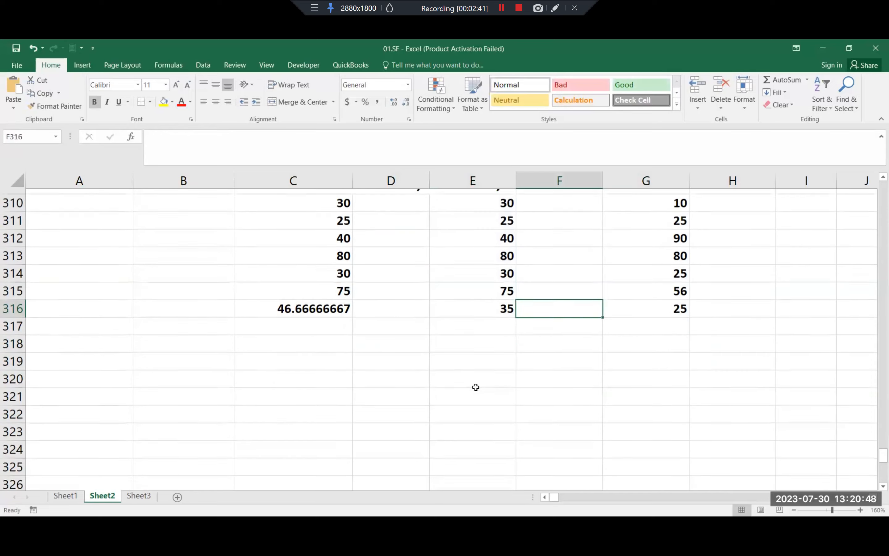
{"action": "left_click", "coordinate": [883, 176]}
{"action": "left_click", "coordinate": [472, 363]}
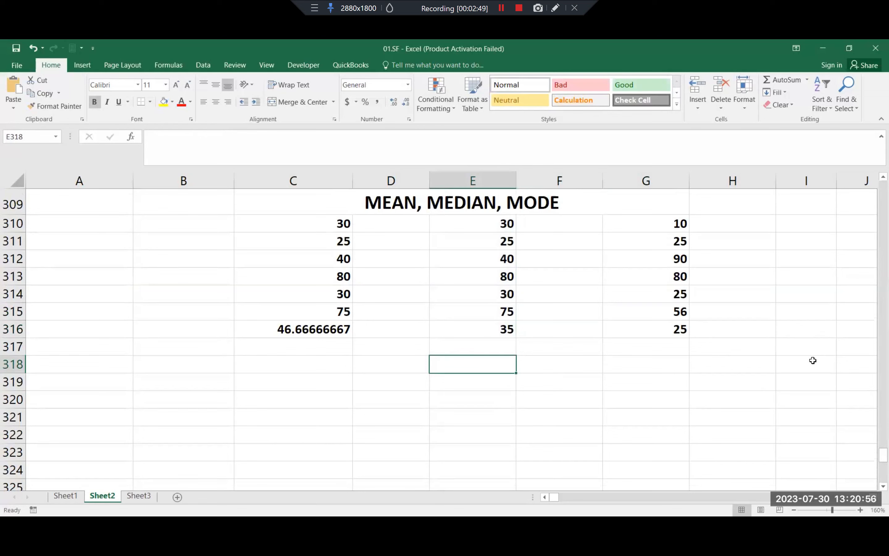
{"action": "type", "text": "25"}
{"action": "key", "text": "Return"}
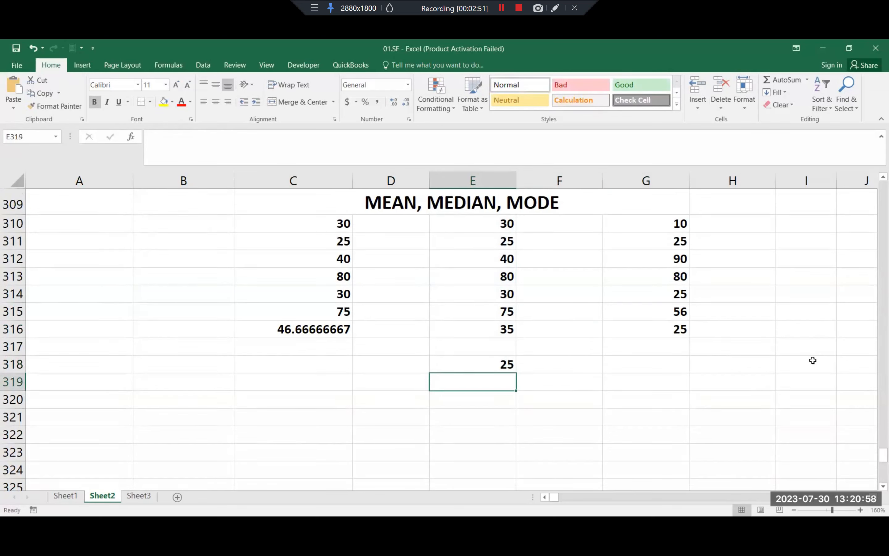
{"action": "type", "text": "30"}
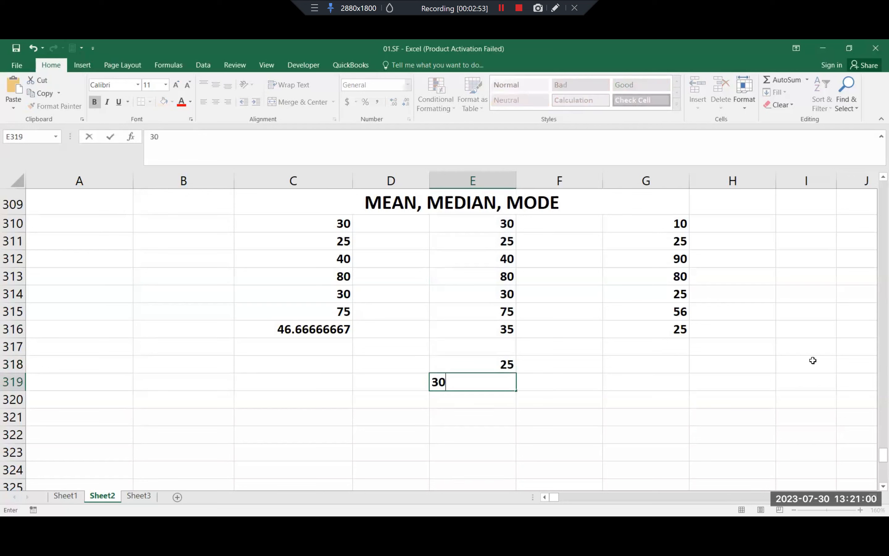
{"action": "key", "text": "Return"}
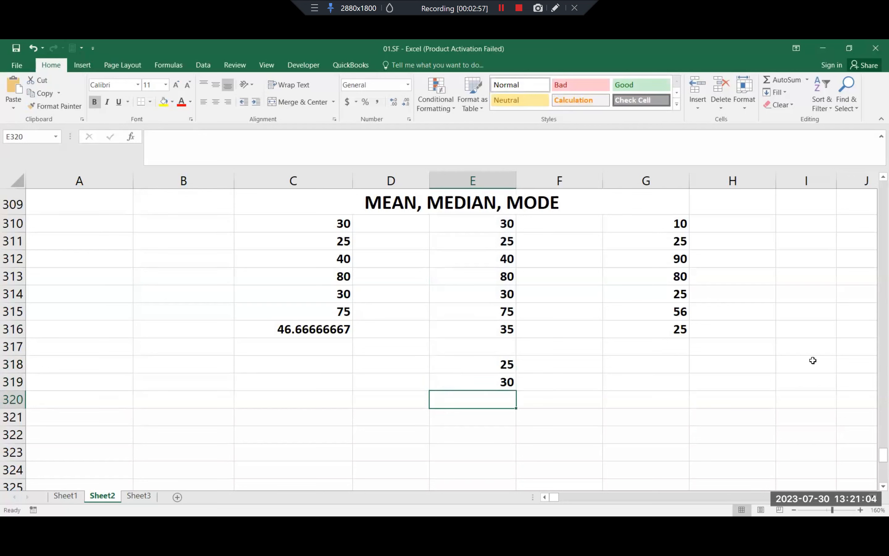
{"action": "type", "text": "30"}
{"action": "key", "text": "Return"}
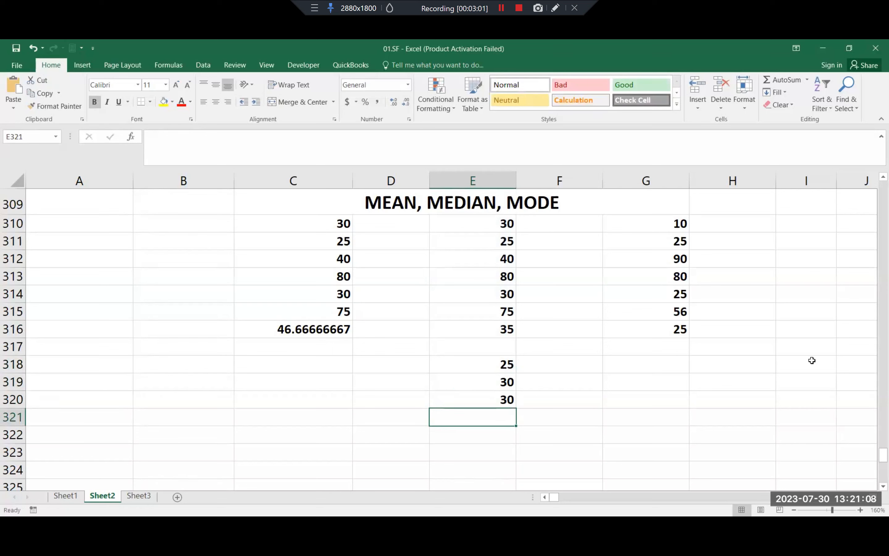
{"action": "type", "text": "40"}
{"action": "key", "text": "Return"}
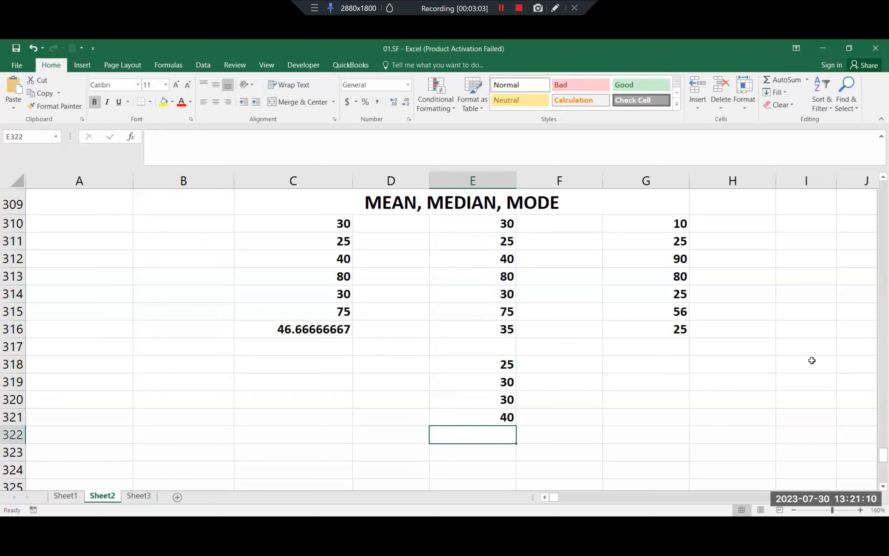
{"action": "type", "text": "75"}
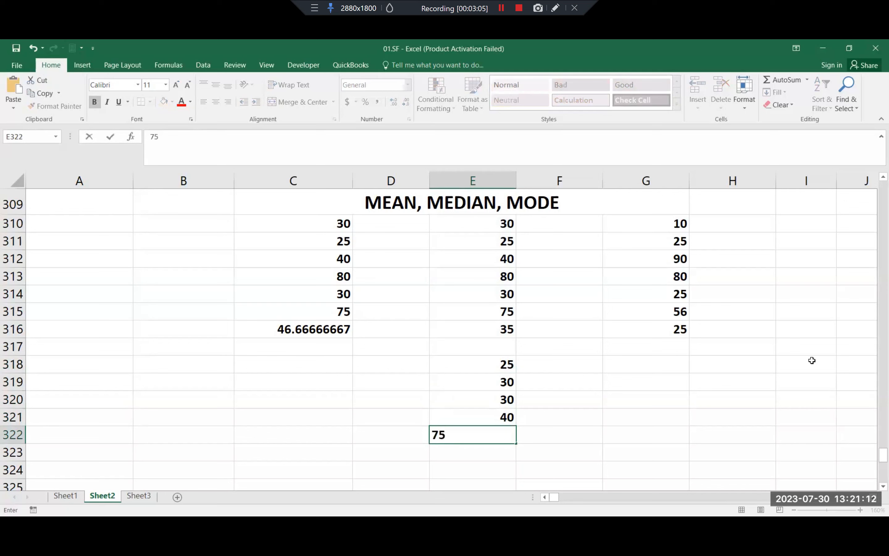
{"action": "key", "text": "Return"}
{"action": "type", "text": "80"}
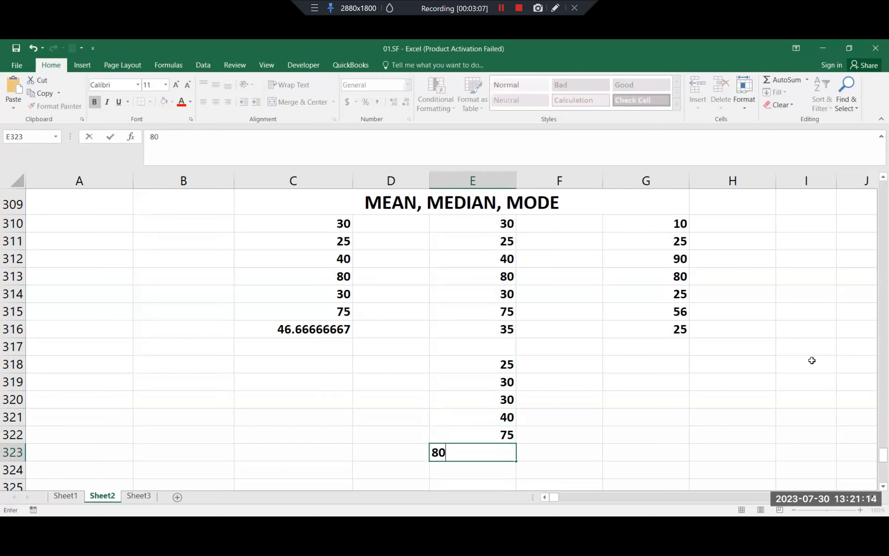
{"action": "key", "text": "Return"}
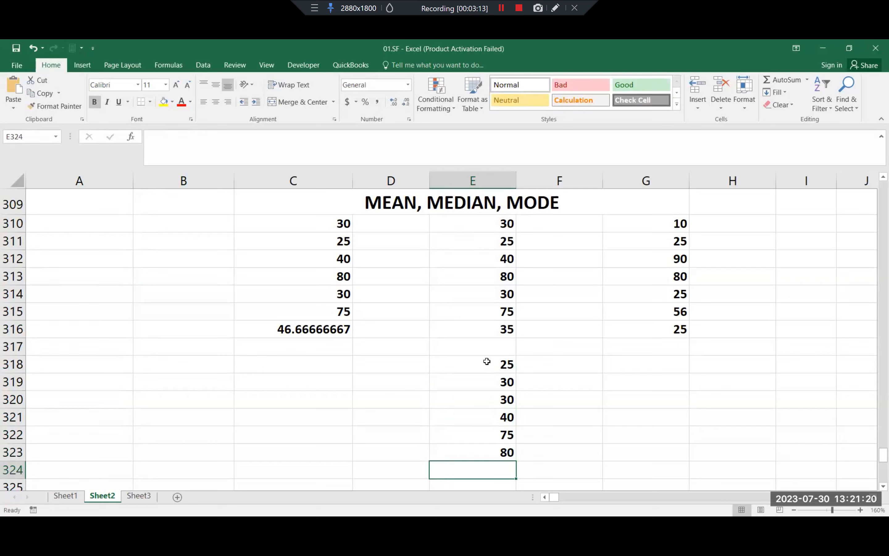
- Mark the two lowest and two highest values of the sorted list, and enter =70/2 in G320 to average the middle pair
{"action": "left_click_drag", "start_coordinate": [486, 361], "coordinate": [488, 376]}
{"action": "left_click_drag", "start_coordinate": [476, 433], "coordinate": [485, 456], "text": "ctrl"}
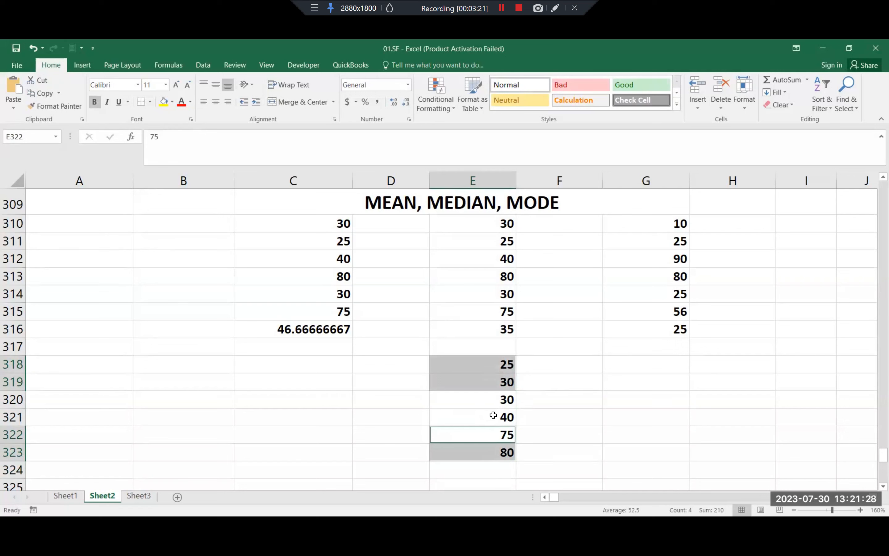
{"action": "left_click", "coordinate": [631, 397]}
{"action": "type", "text": "=70/"}
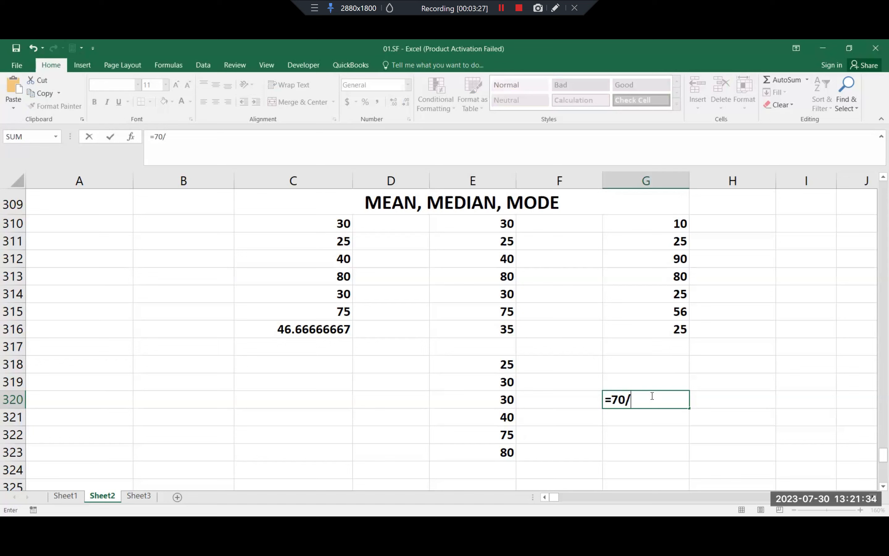
{"action": "type", "text": "2"}
{"action": "key", "text": "Return"}
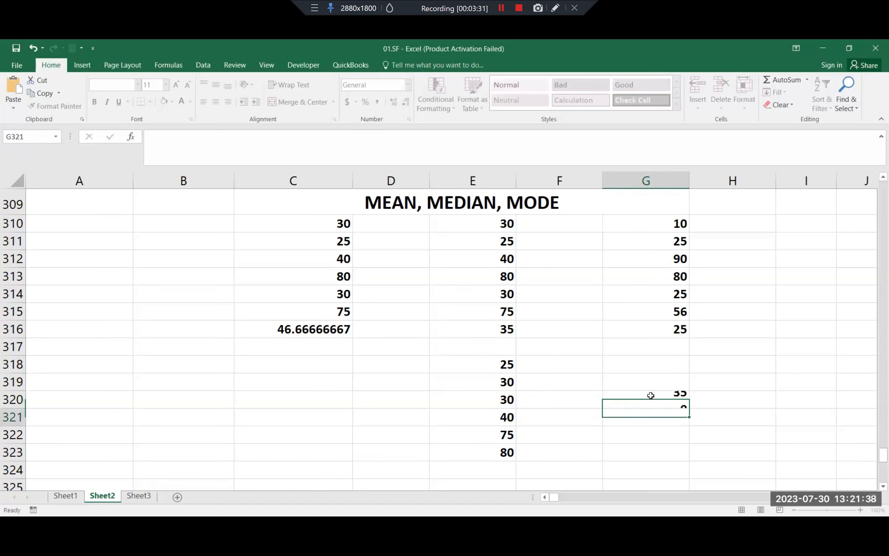
- Compare the manual median calculation in G320 with the MEDIAN formula in E316
{"action": "left_click", "coordinate": [649, 394]}
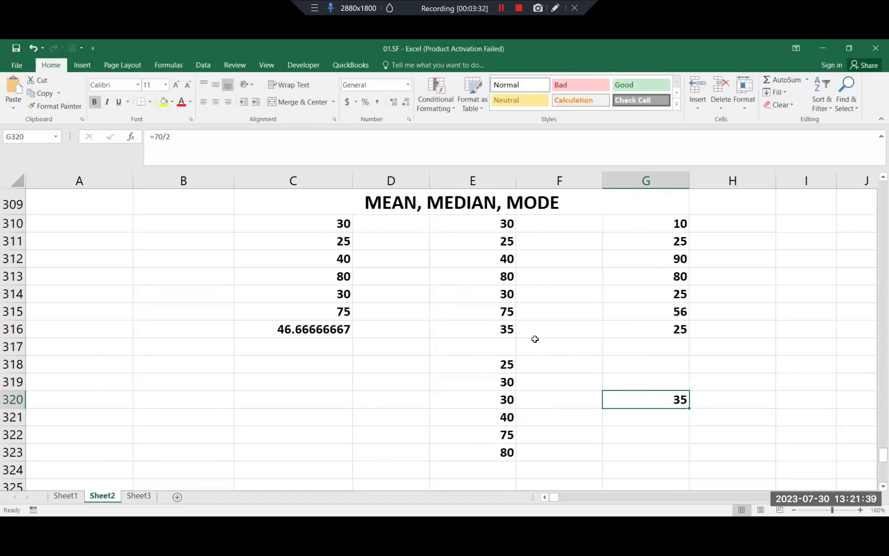
{"action": "left_click", "coordinate": [502, 330], "text": "ctrl"}
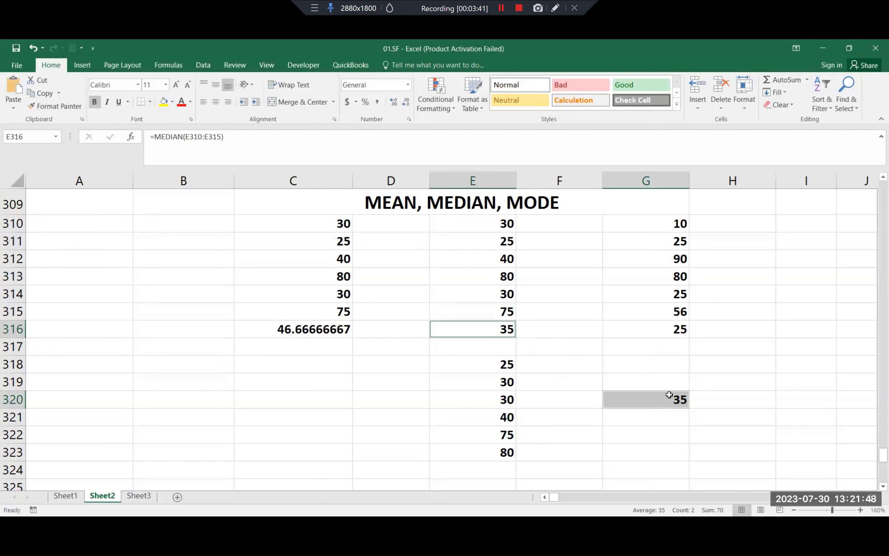
{"action": "left_click", "coordinate": [494, 332]}
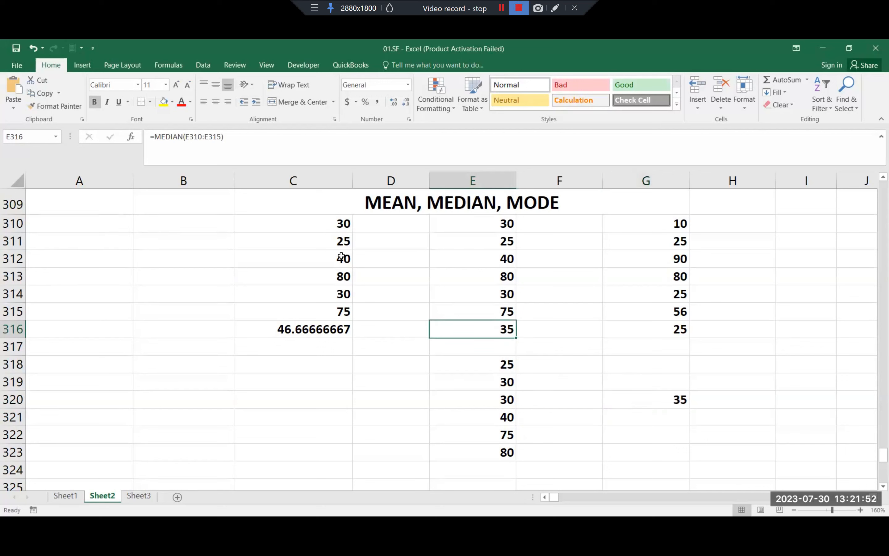